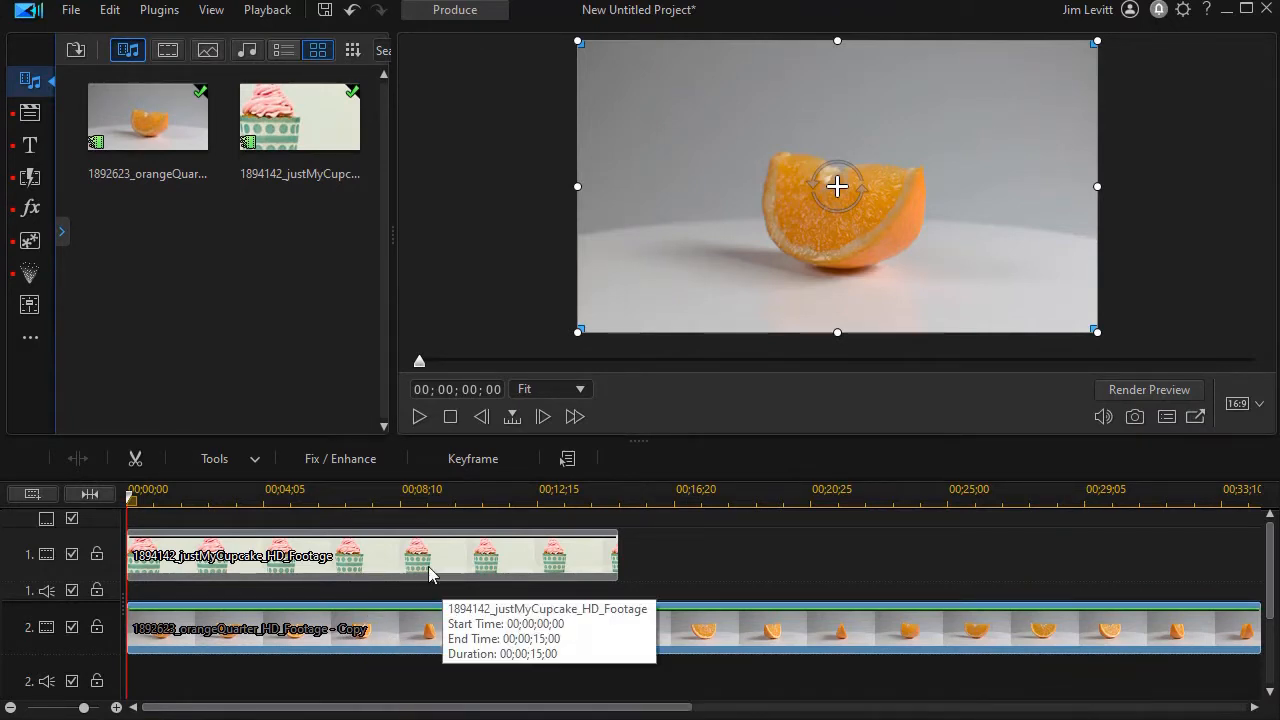
Send the orange clip on track 2 to ColorDirector for color grading
left_click(441, 625)
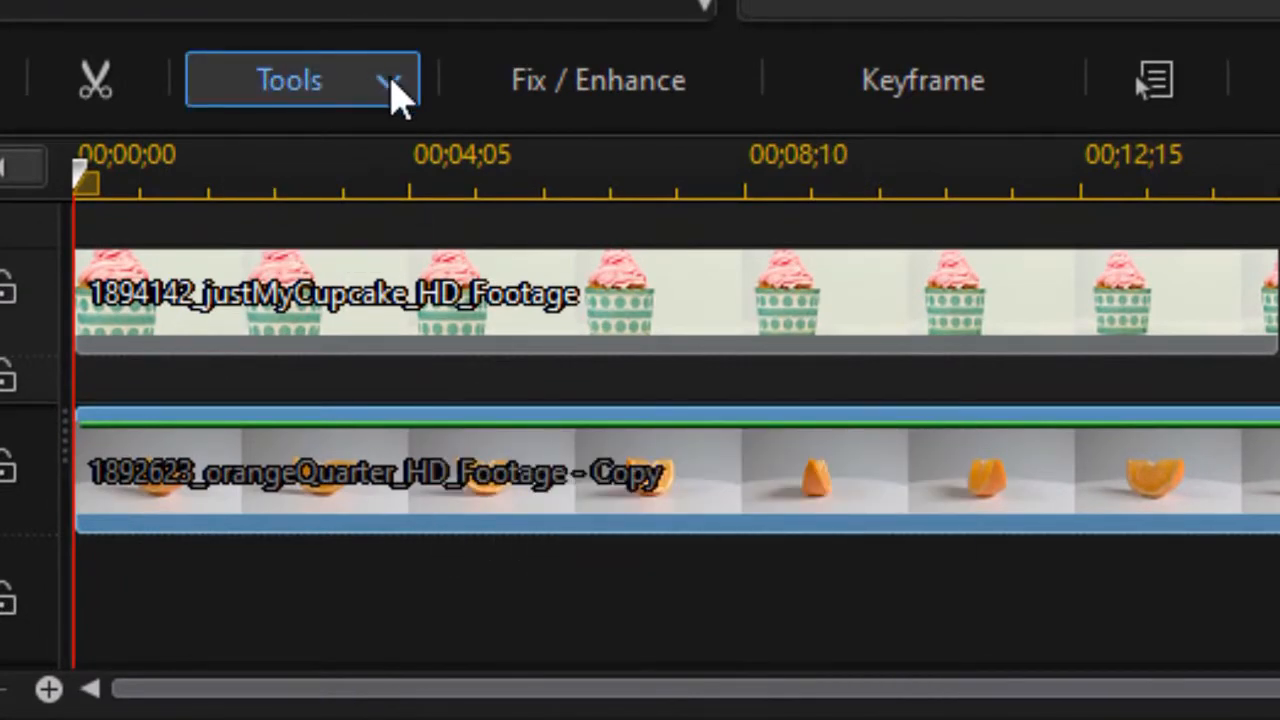
left_click(388, 92)
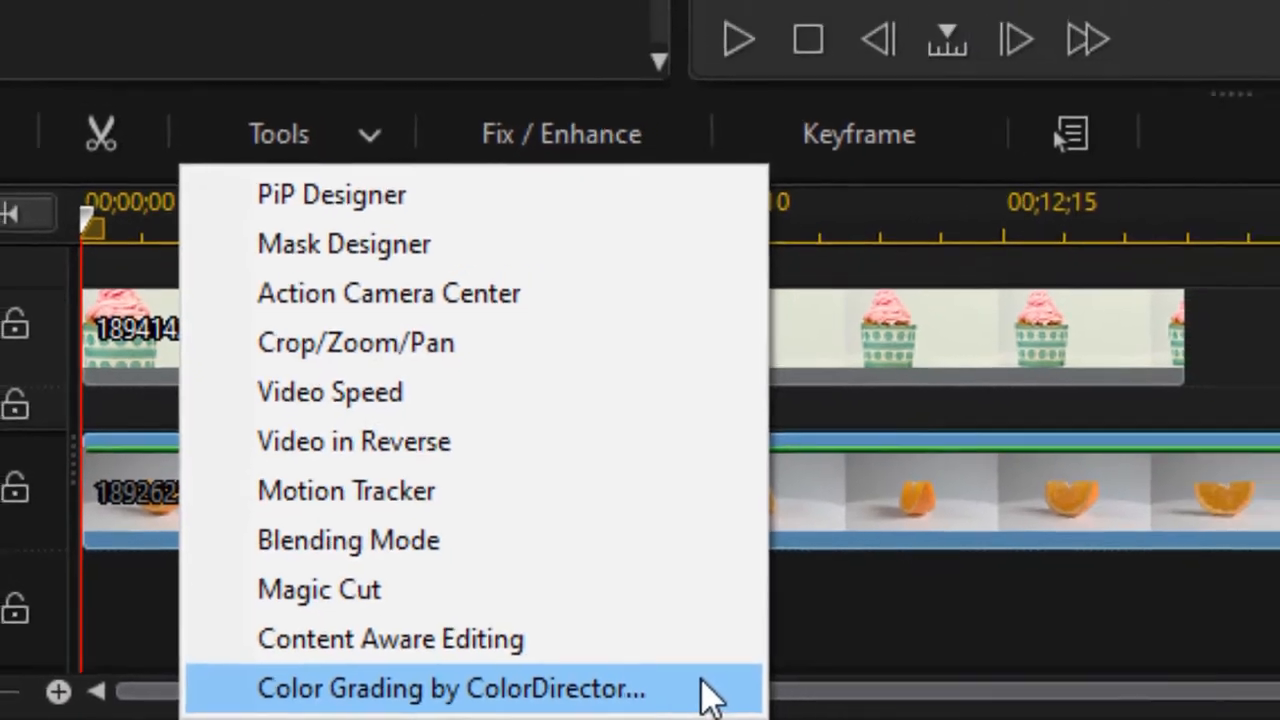
left_click(758, 690)
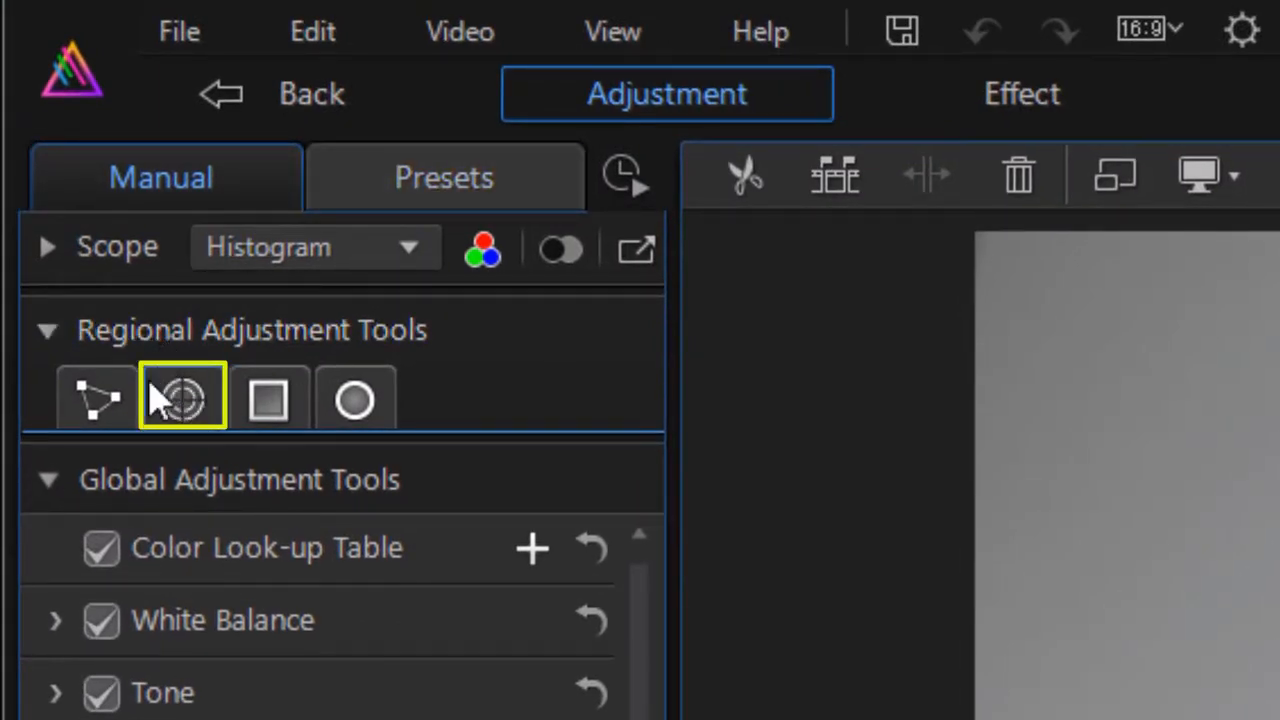
Brush a motion tracking mask over the whole orange wedge and remove the shadow beneath it from the selection
left_click(184, 400)
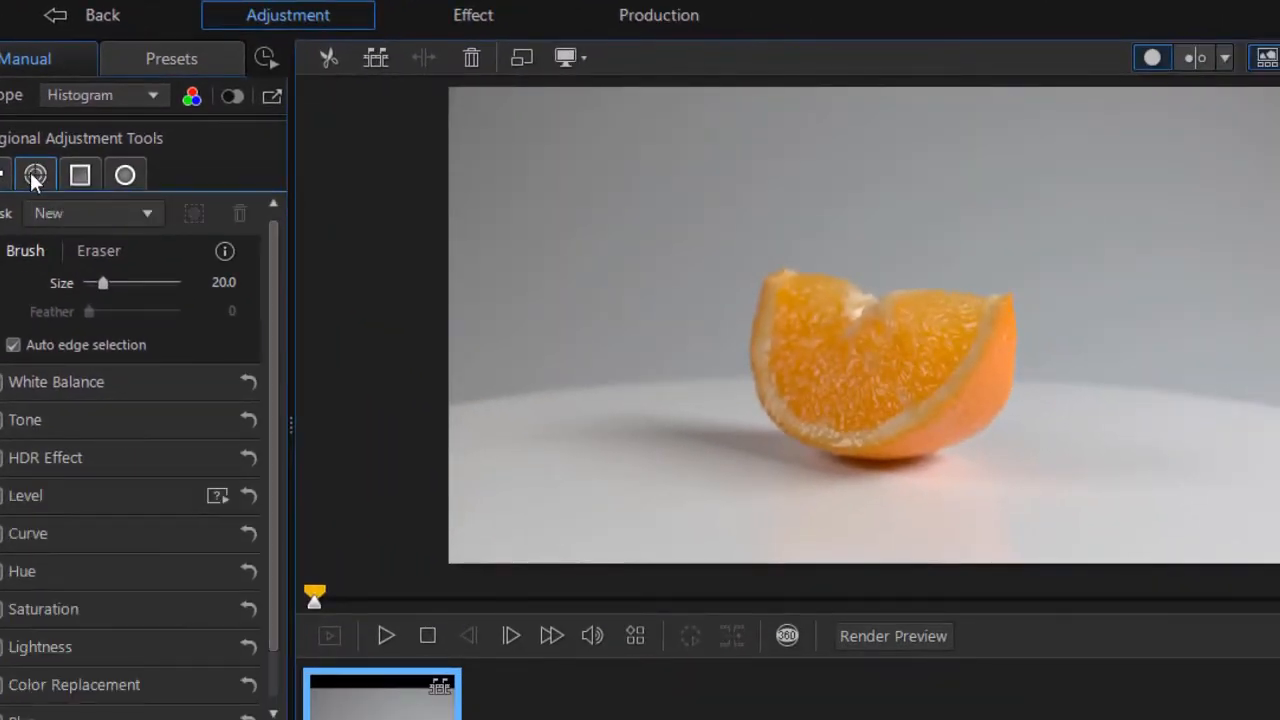
left_click(783, 330)
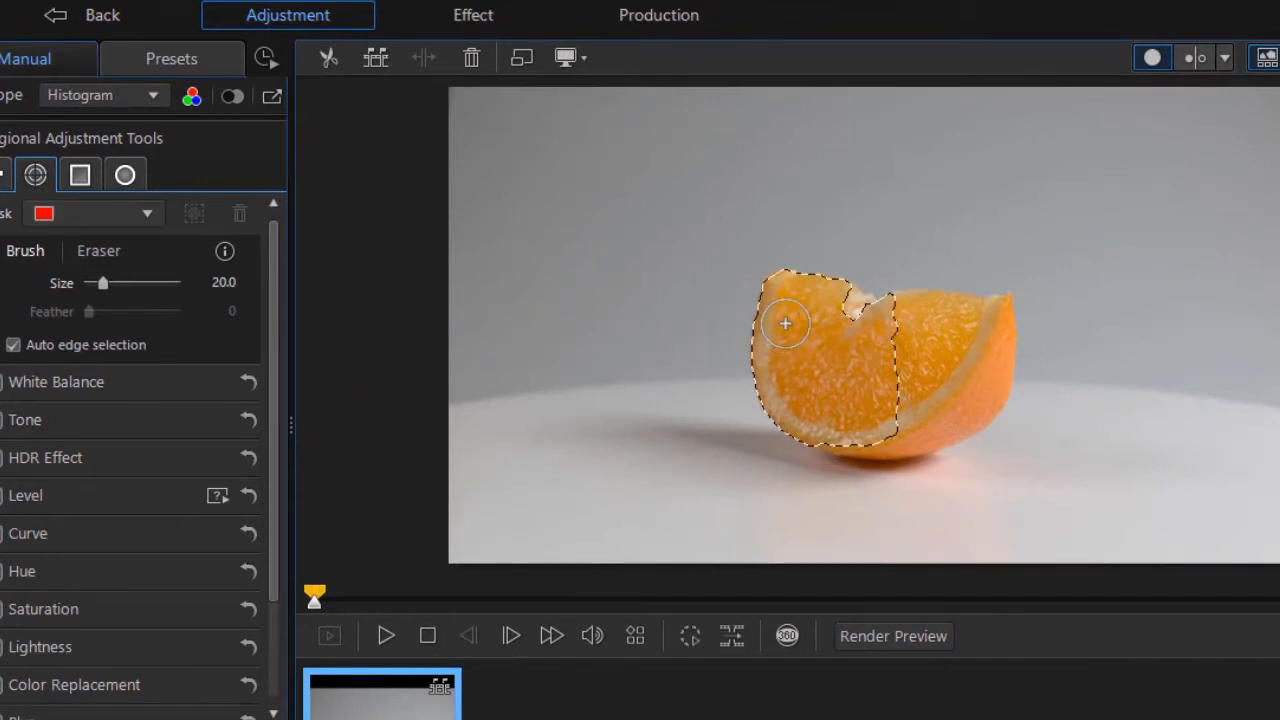
mouse_move(843, 322)
left_mouse_down()
mouse_move(920, 337)
mouse_move(926, 359)
mouse_move(854, 427)
left_mouse_up()
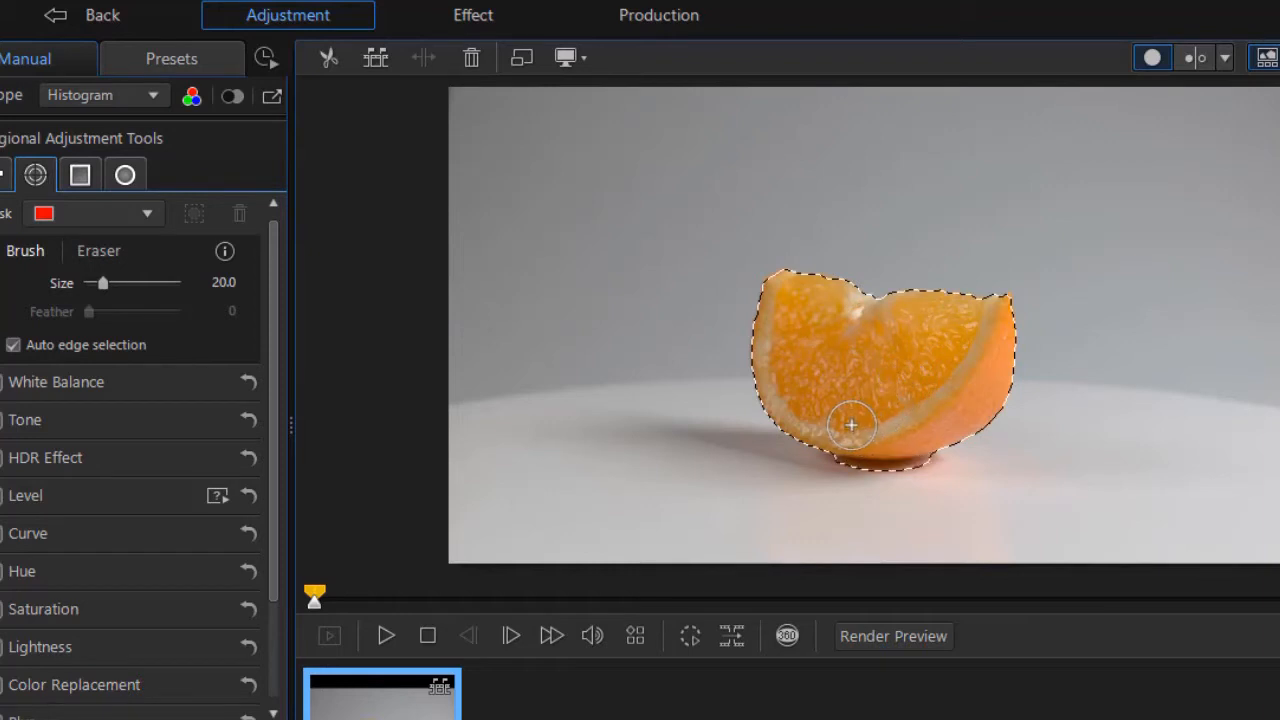
left_click_drag(855, 423, 868, 414)
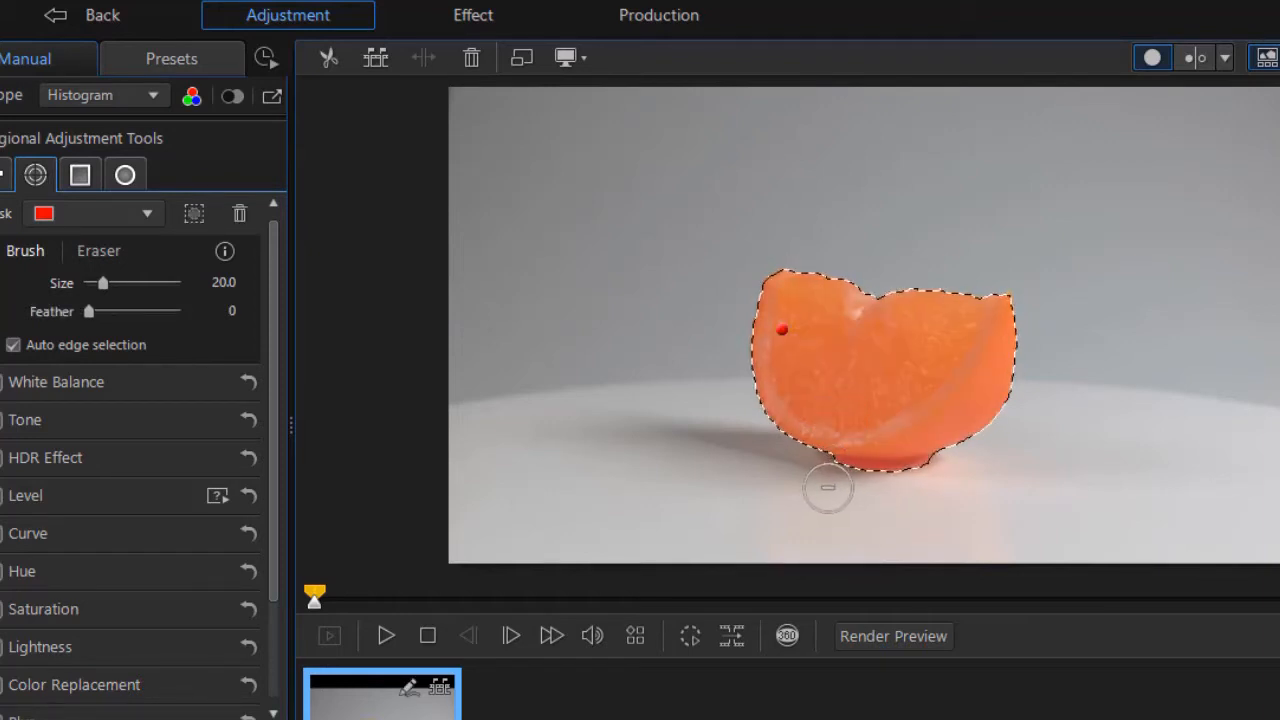
mouse_move(842, 486)
left_mouse_down()
mouse_move(908, 497)
mouse_move(923, 480)
left_mouse_up()
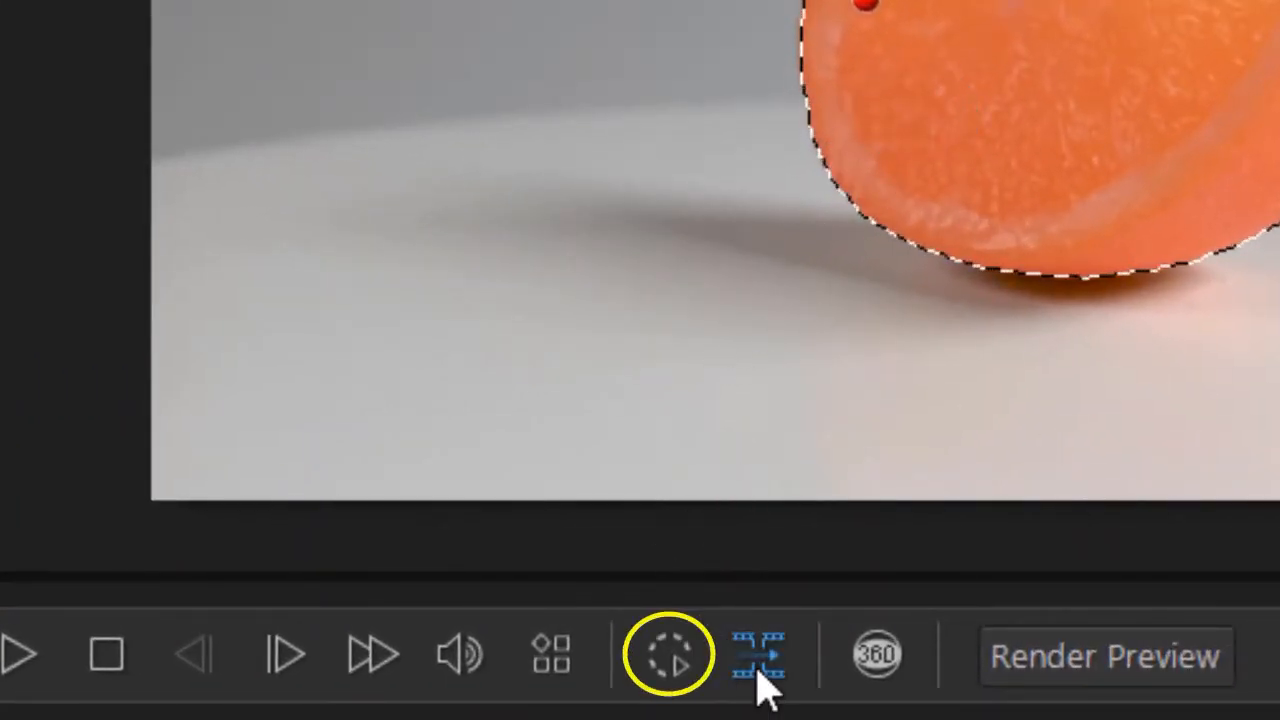
Track the orange mask's motion through the clip, and invert the mask to cover the background
left_click(675, 665)
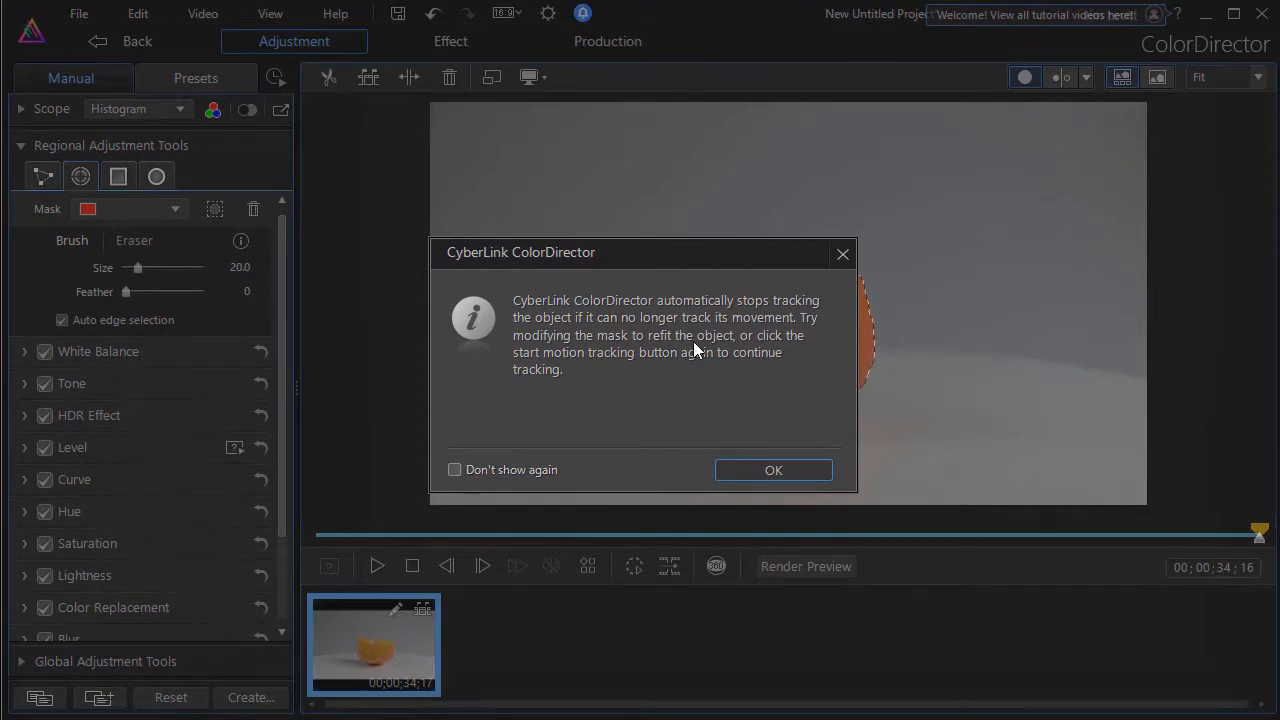
left_click(773, 470)
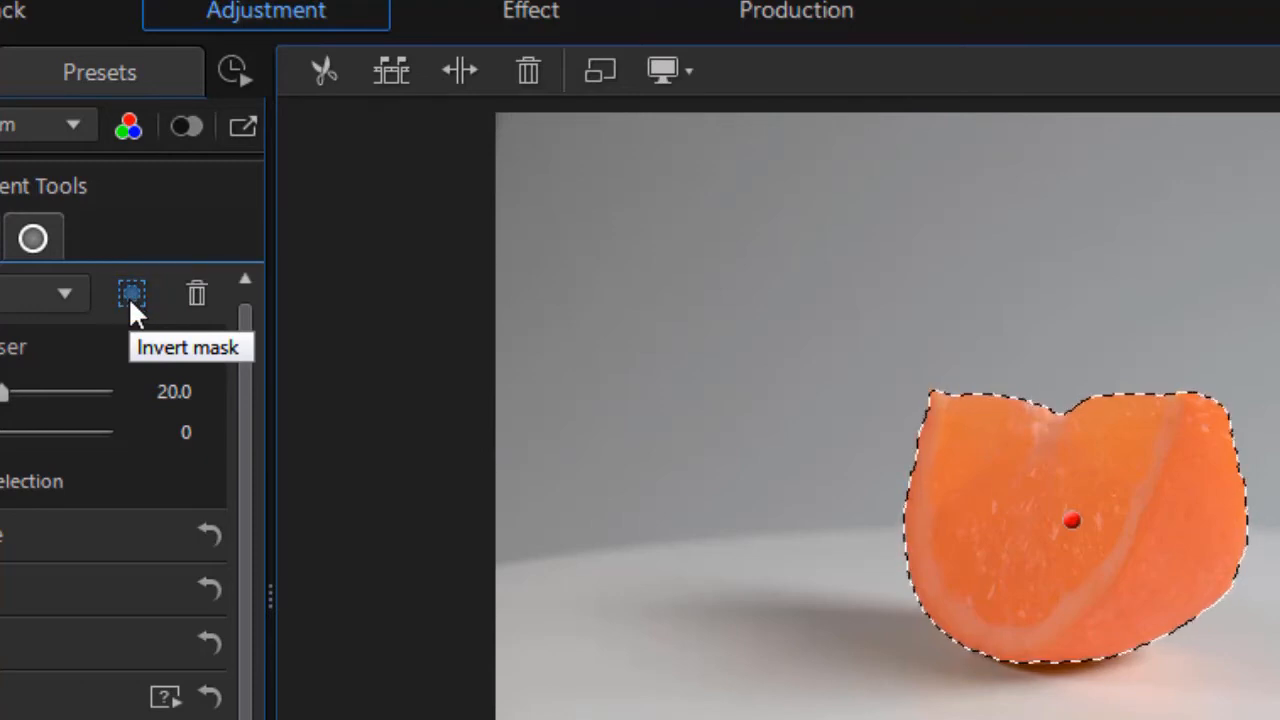
left_click(132, 300)
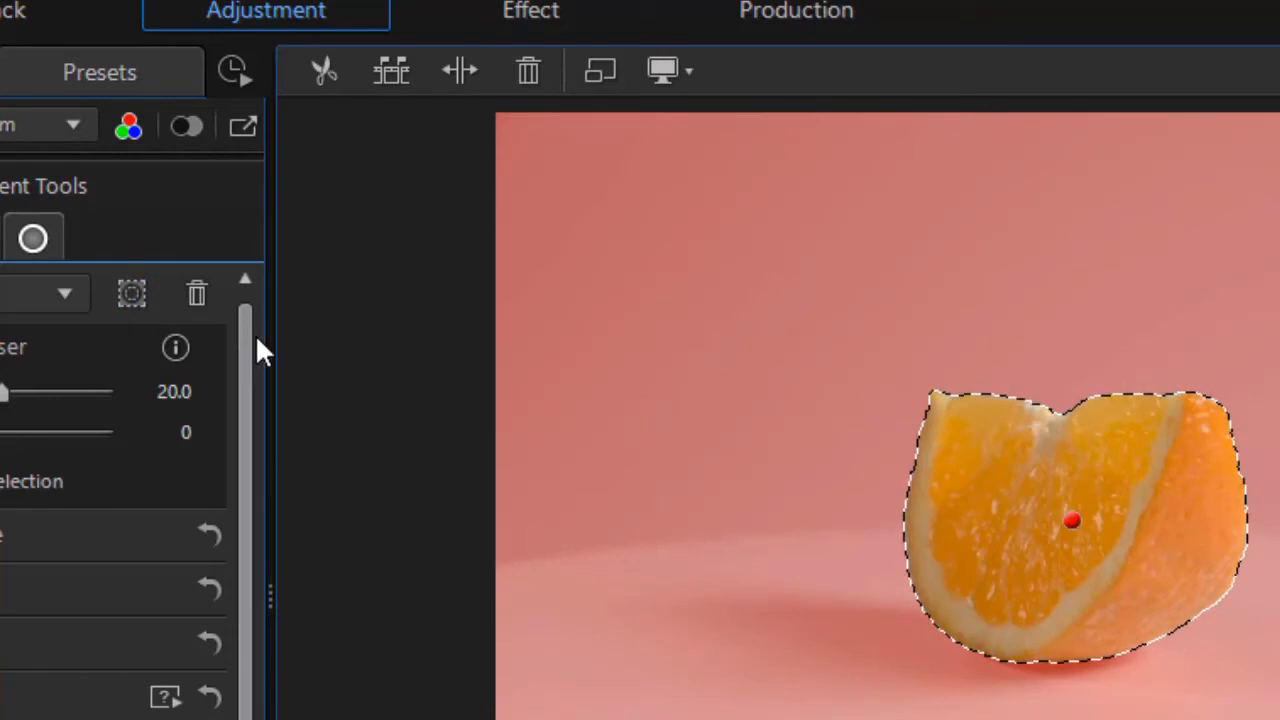
Fill the masked background with the green screen color using Green/Blue Screen Maker
scroll(448, 200, "down", 3)
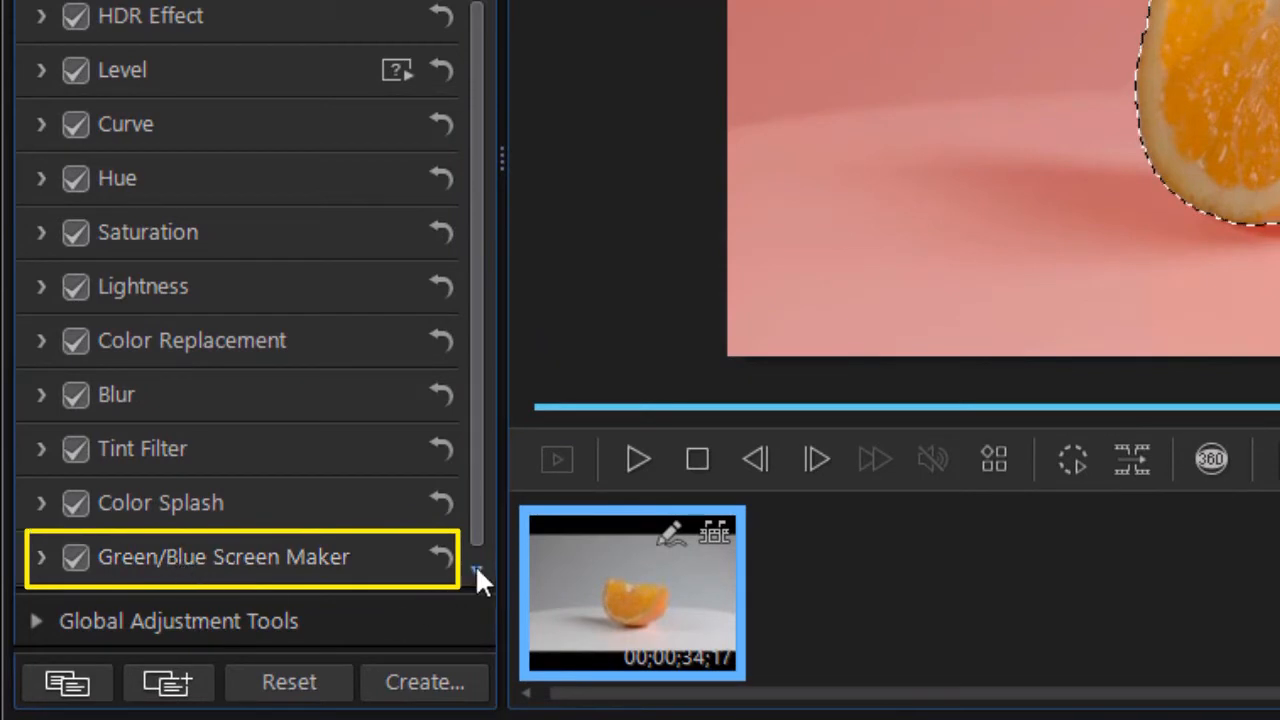
left_click(38, 560)
scroll(478, 361, "down", 2)
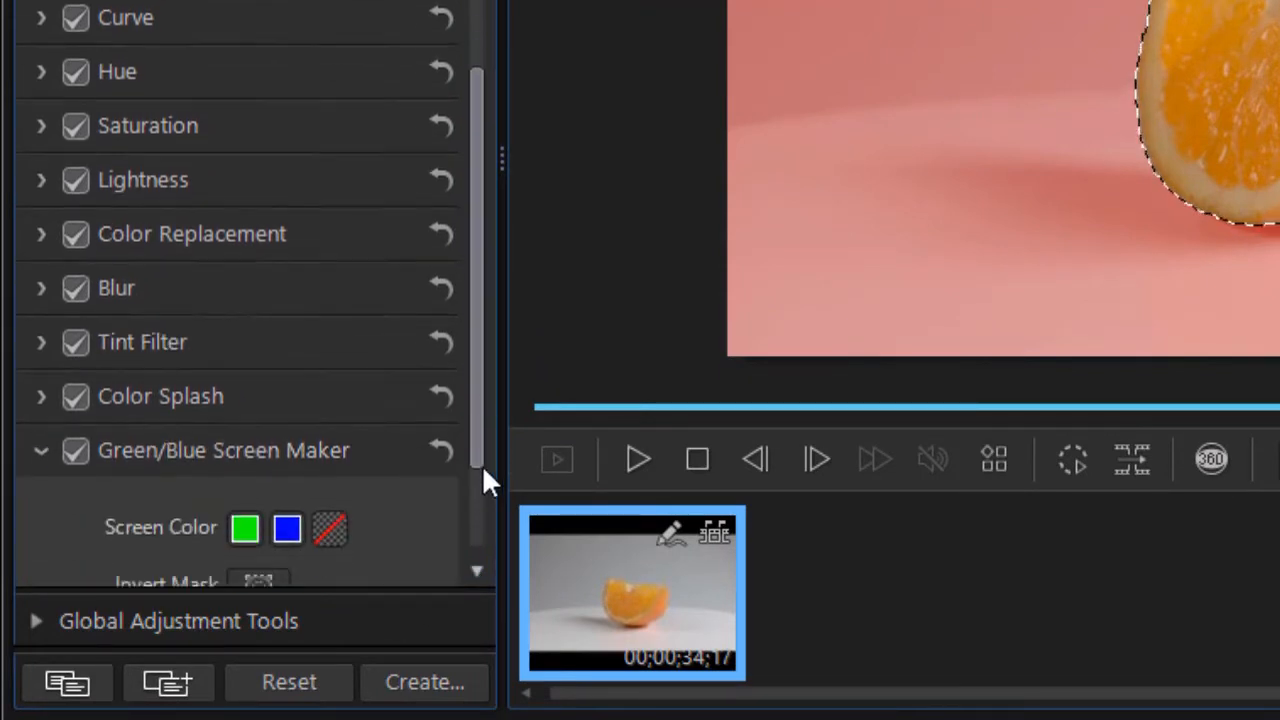
left_click_drag(482, 465, 492, 664)
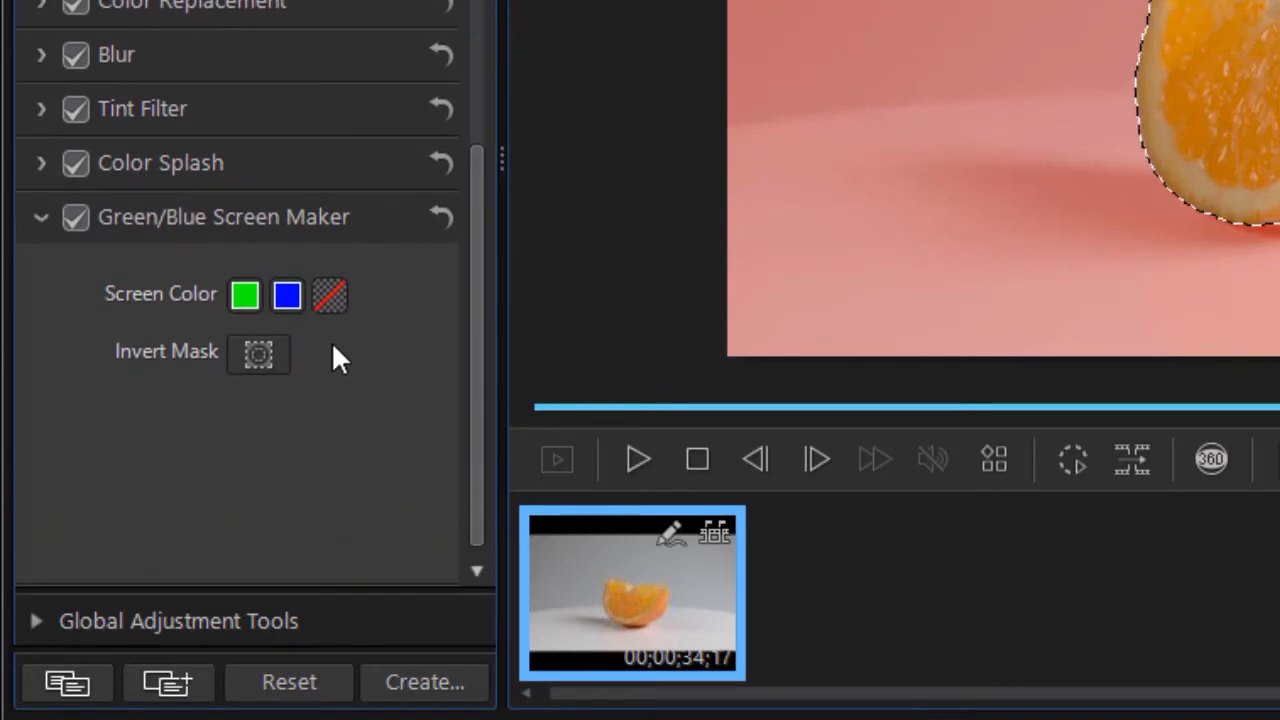
left_click(238, 288)
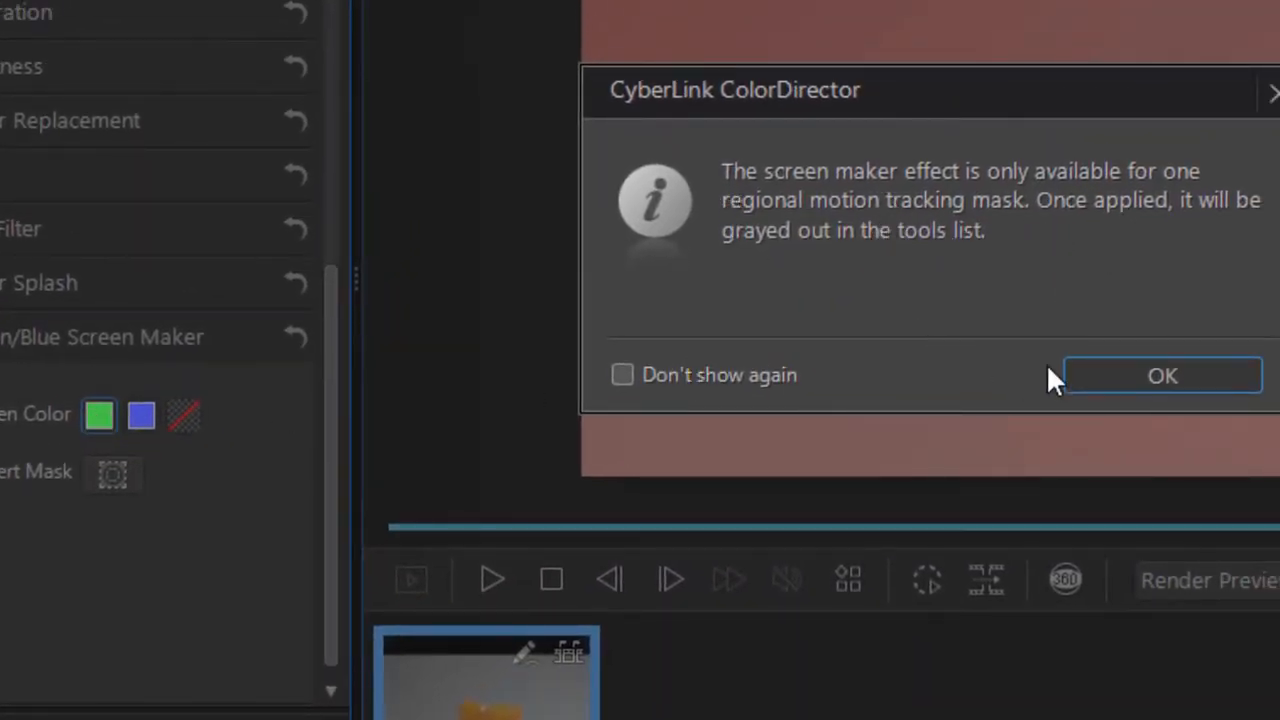
left_click(1137, 371)
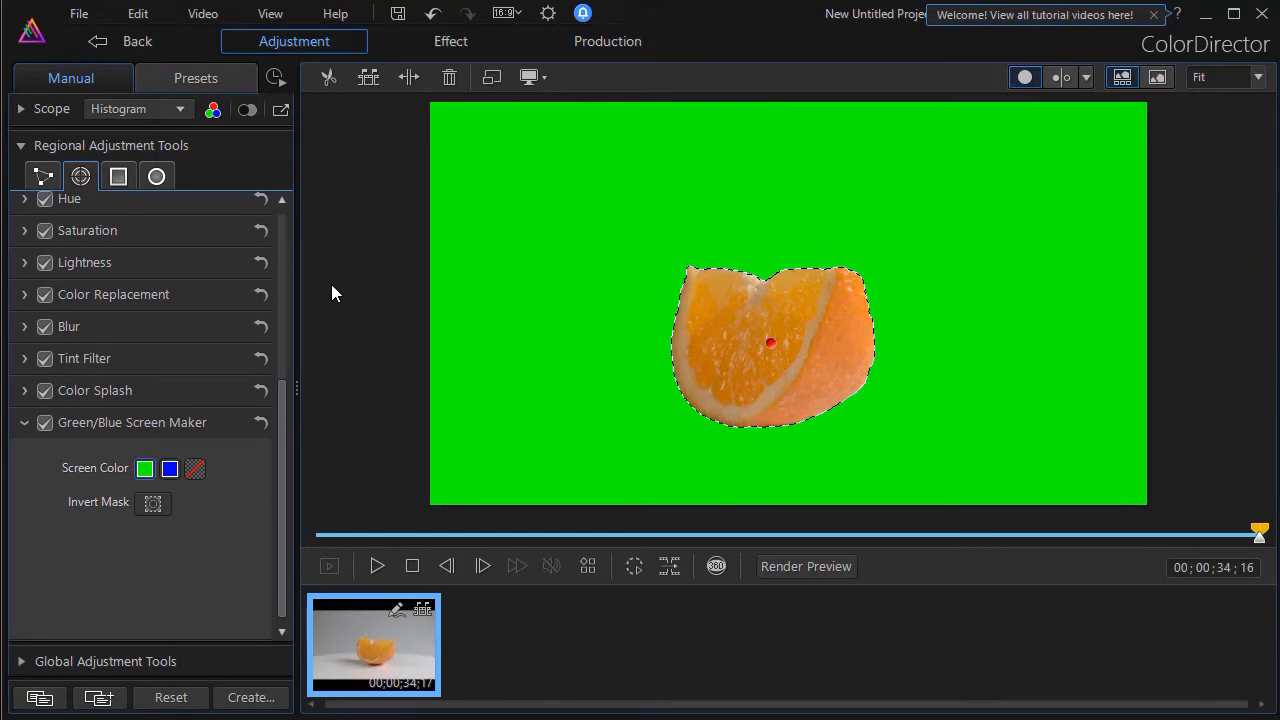
Return the edited clip to PowerDirector and preview the orange on its green background for a few seconds
left_click(78, 15)
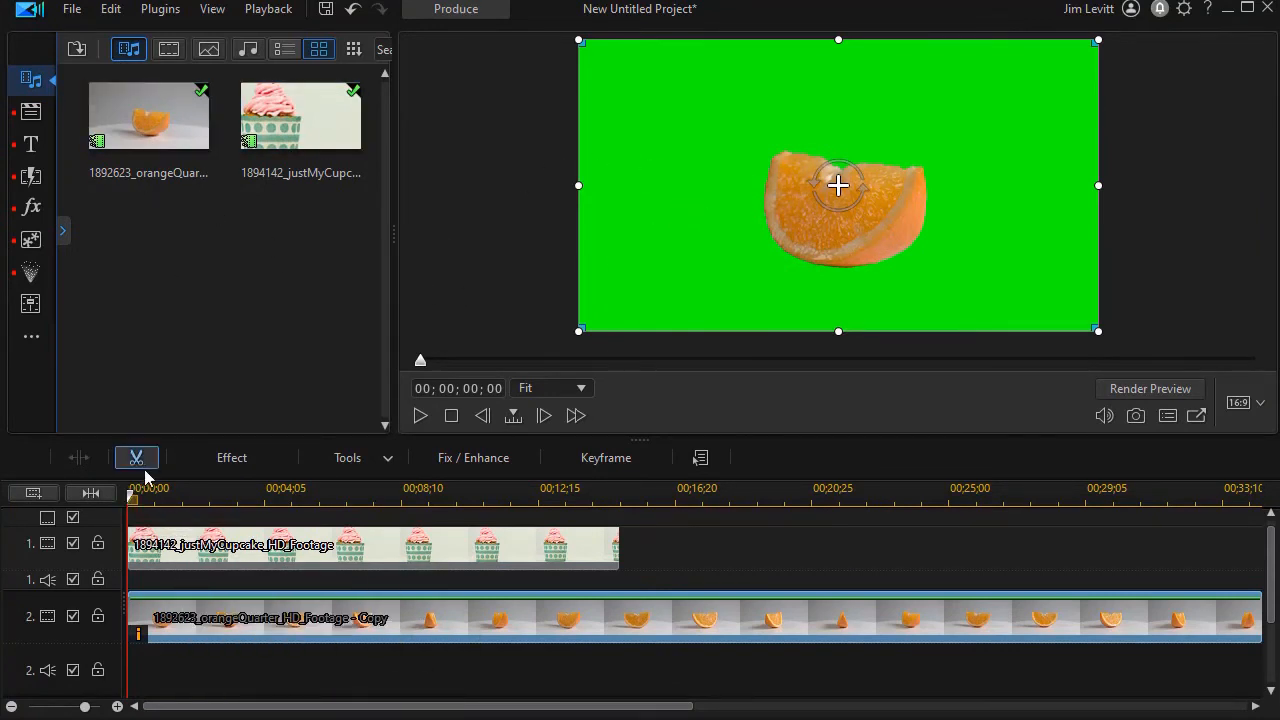
left_click(419, 415)
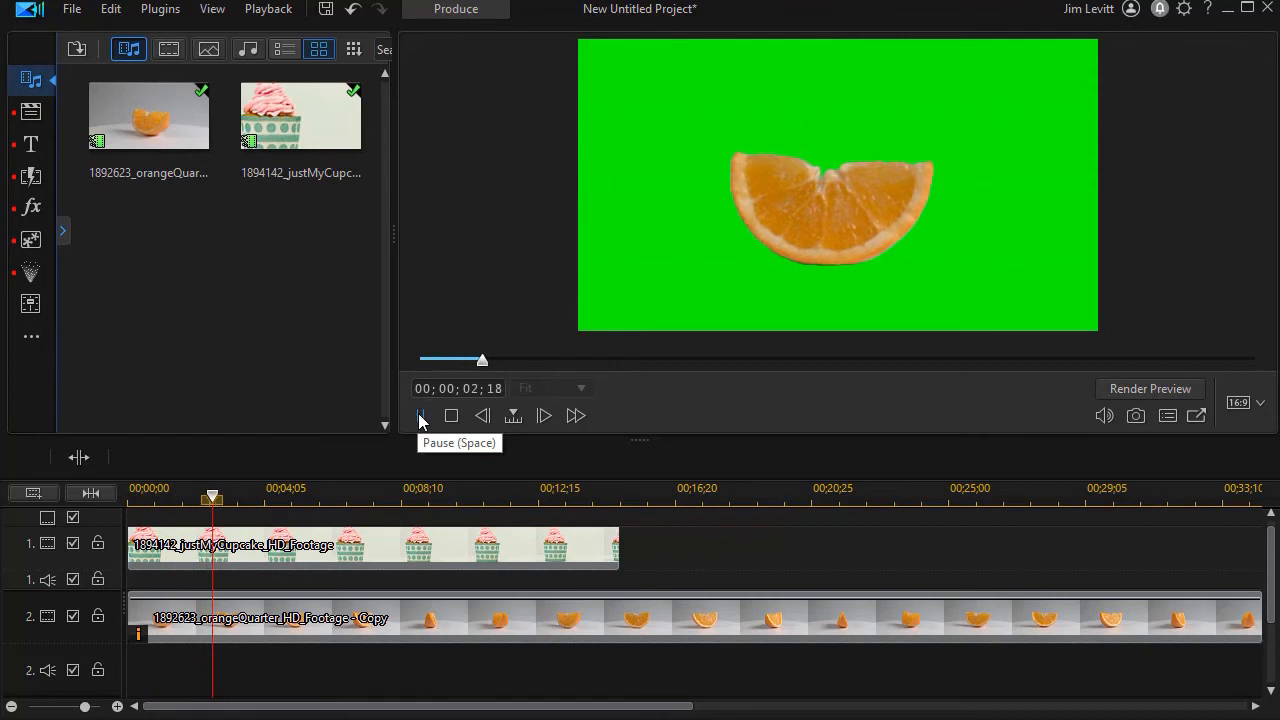
left_click(420, 415)
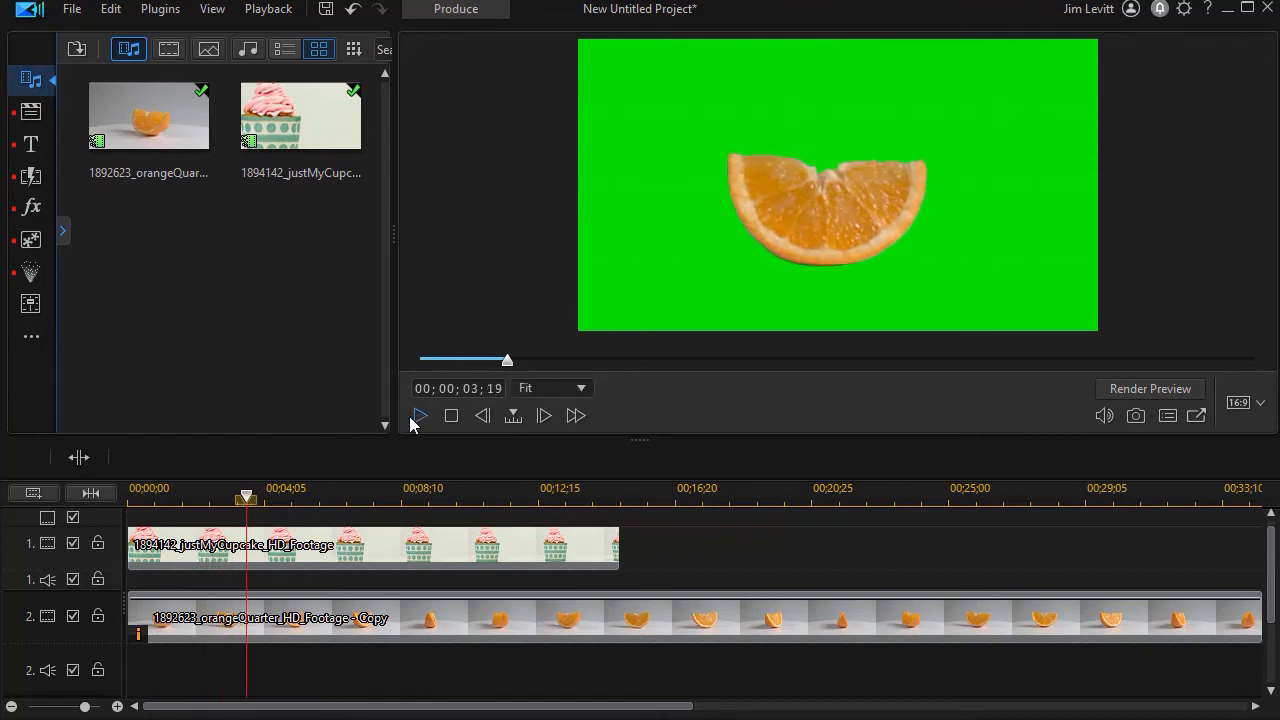
Enable Chroma Key for the orange clip in PiP Designer and key out the sampled green background
left_click(310, 620)
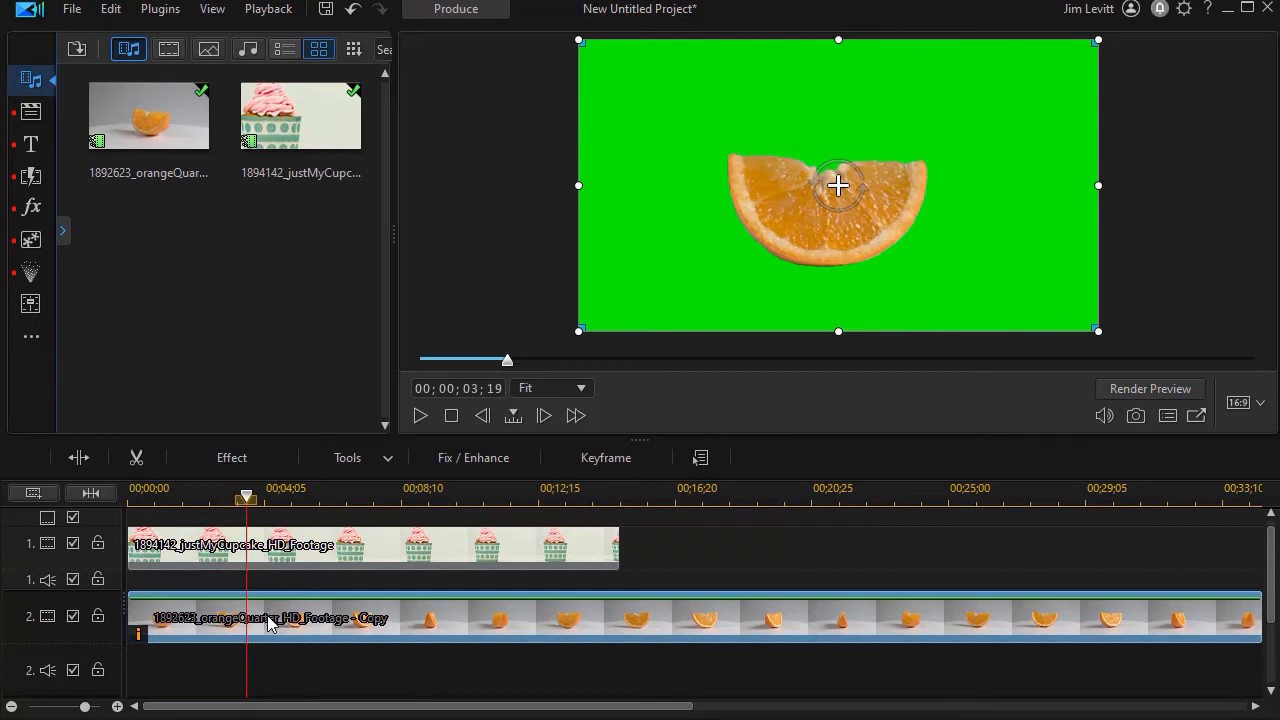
double_click(267, 620)
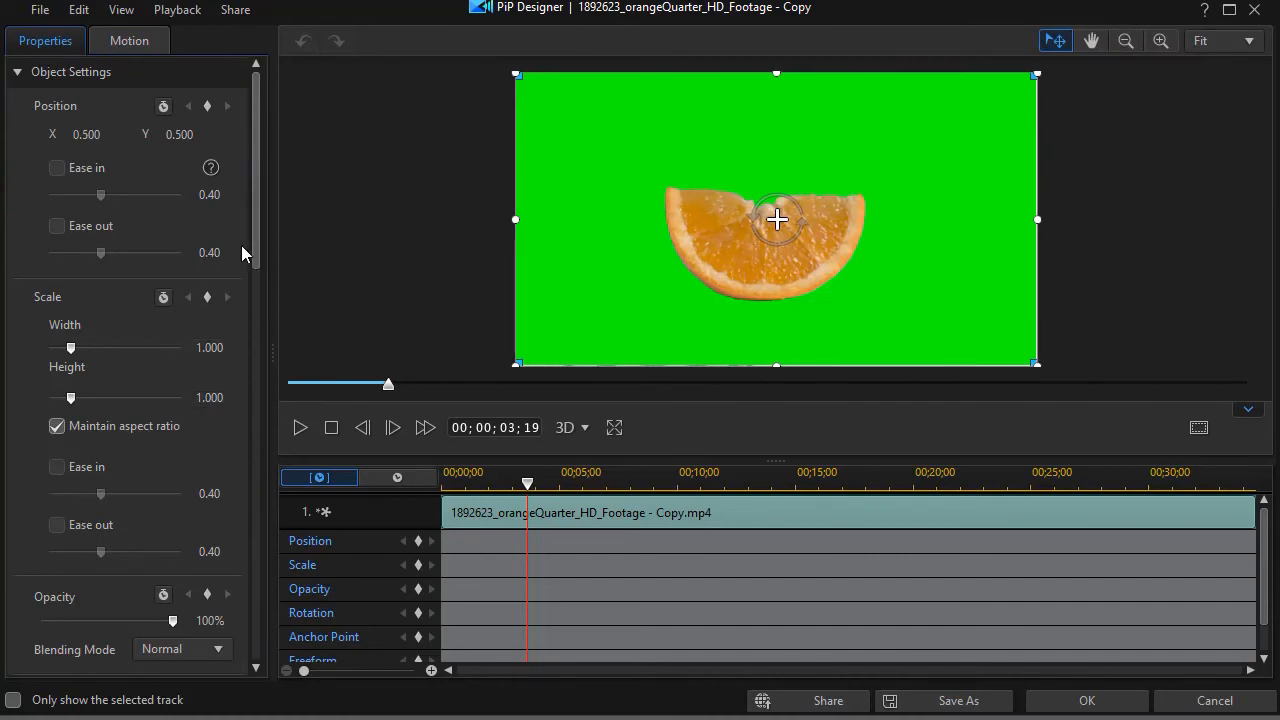
left_click_drag(252, 250, 253, 504)
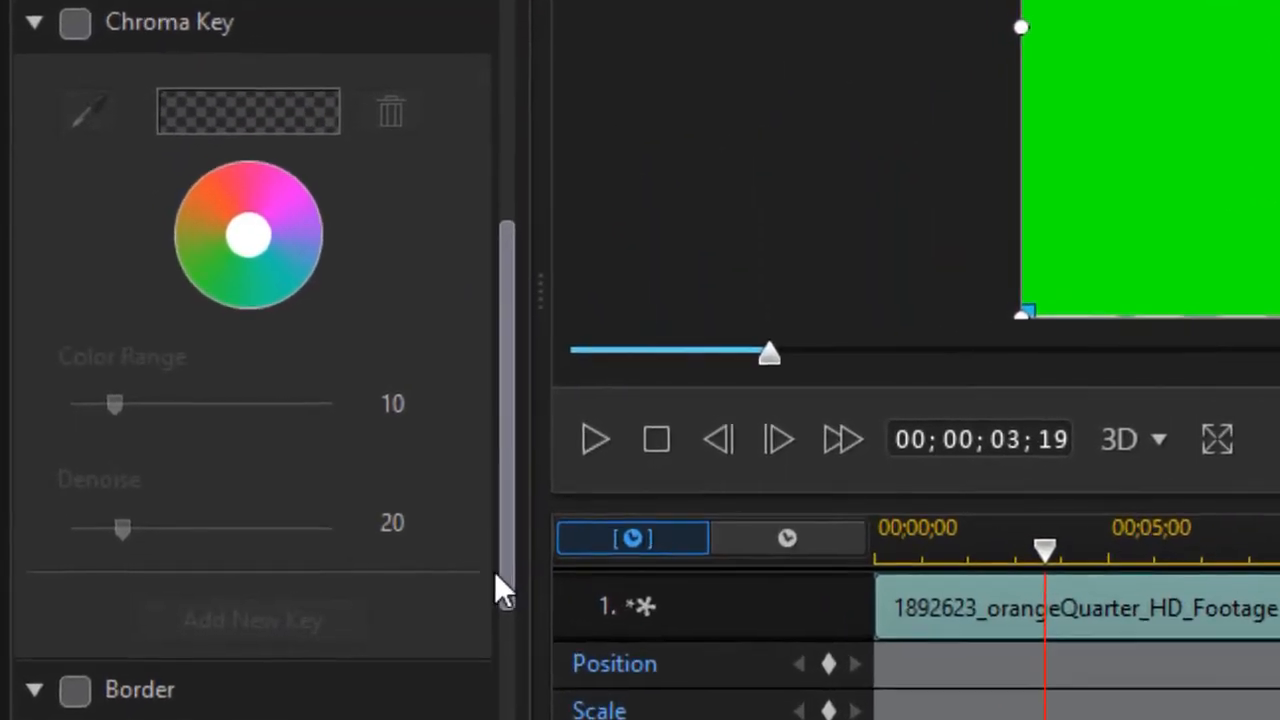
left_click(77, 57)
left_click(88, 145)
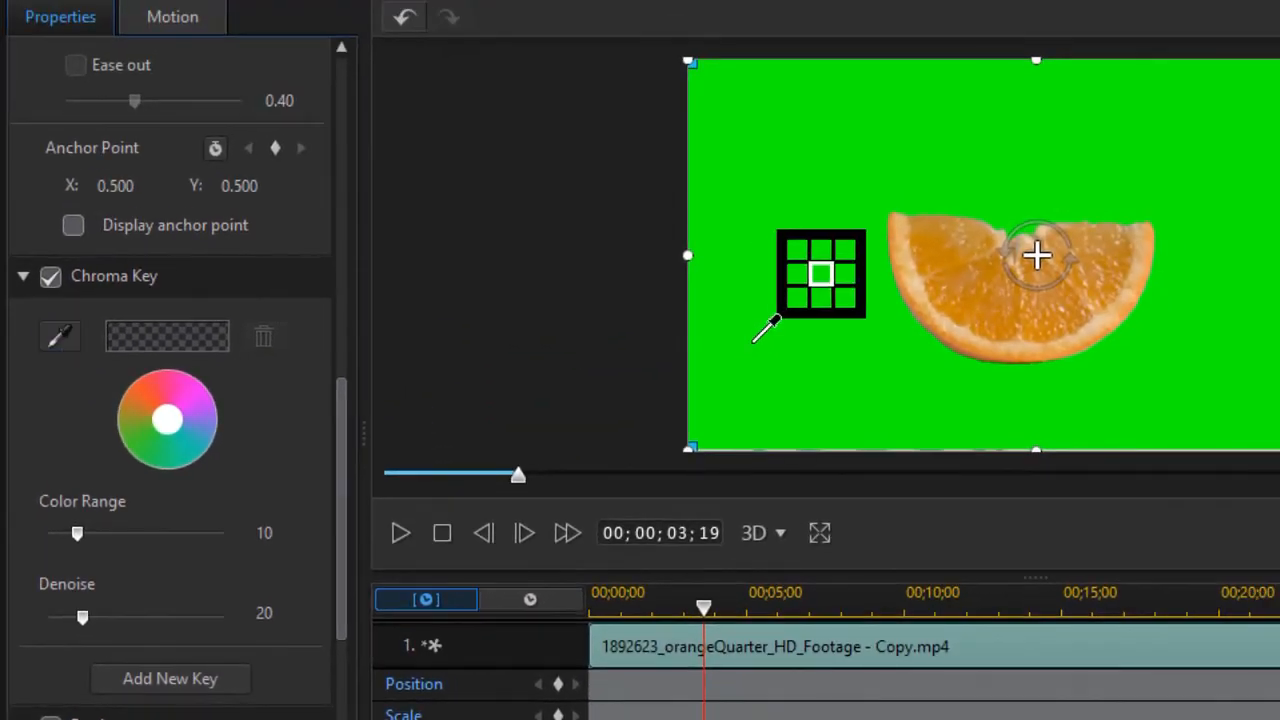
left_click(771, 185)
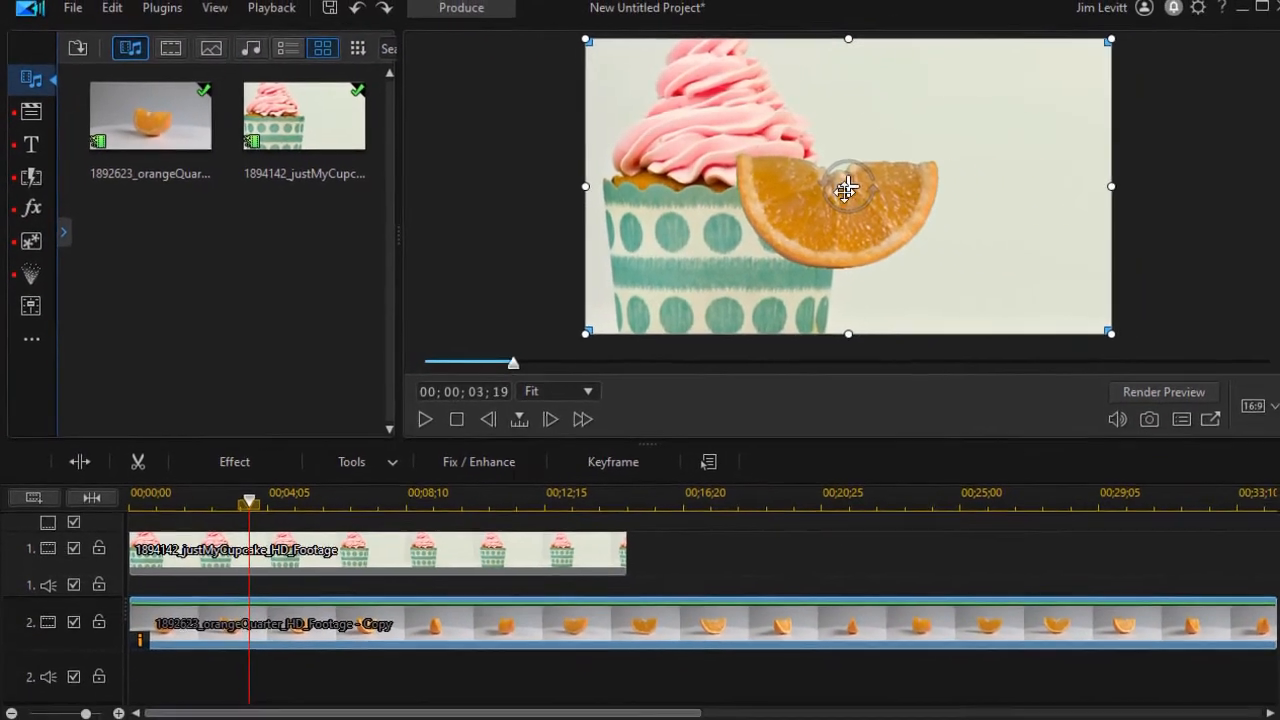
Move the orange overlay down and to the right of the cupcake, and play the composite from the start
left_click_drag(838, 187, 871, 238)
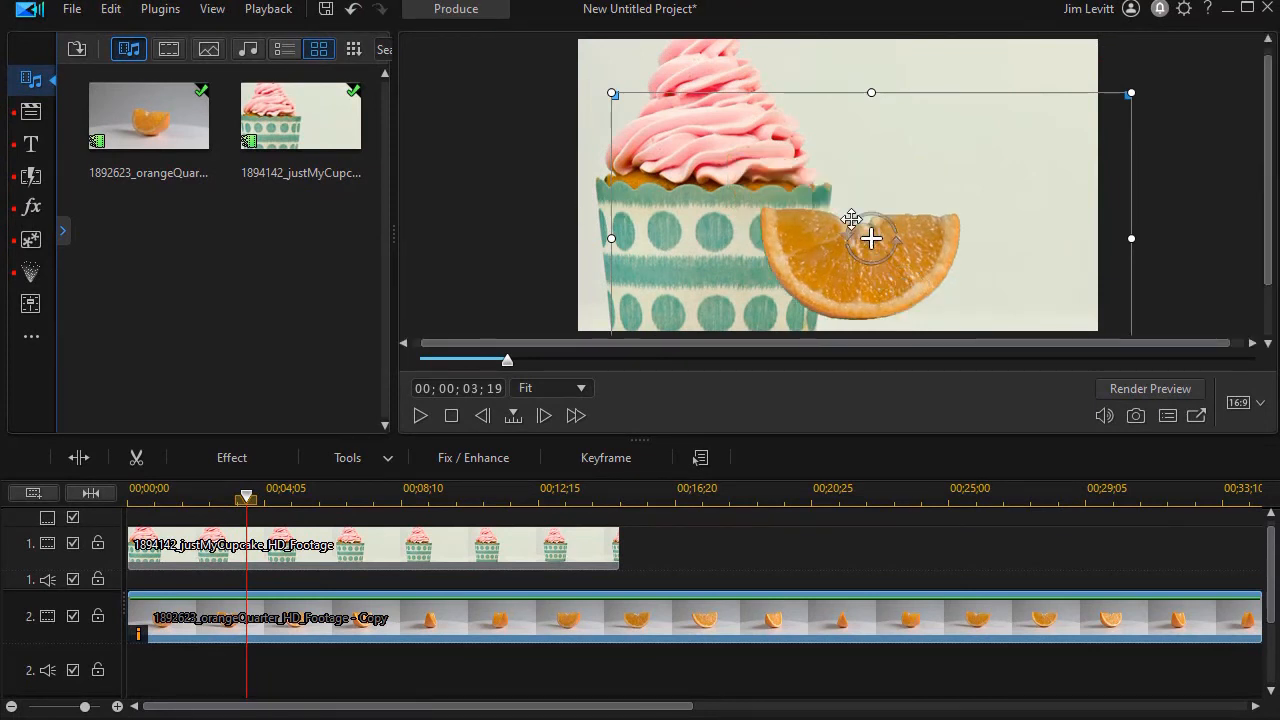
left_click_drag(874, 237, 938, 240)
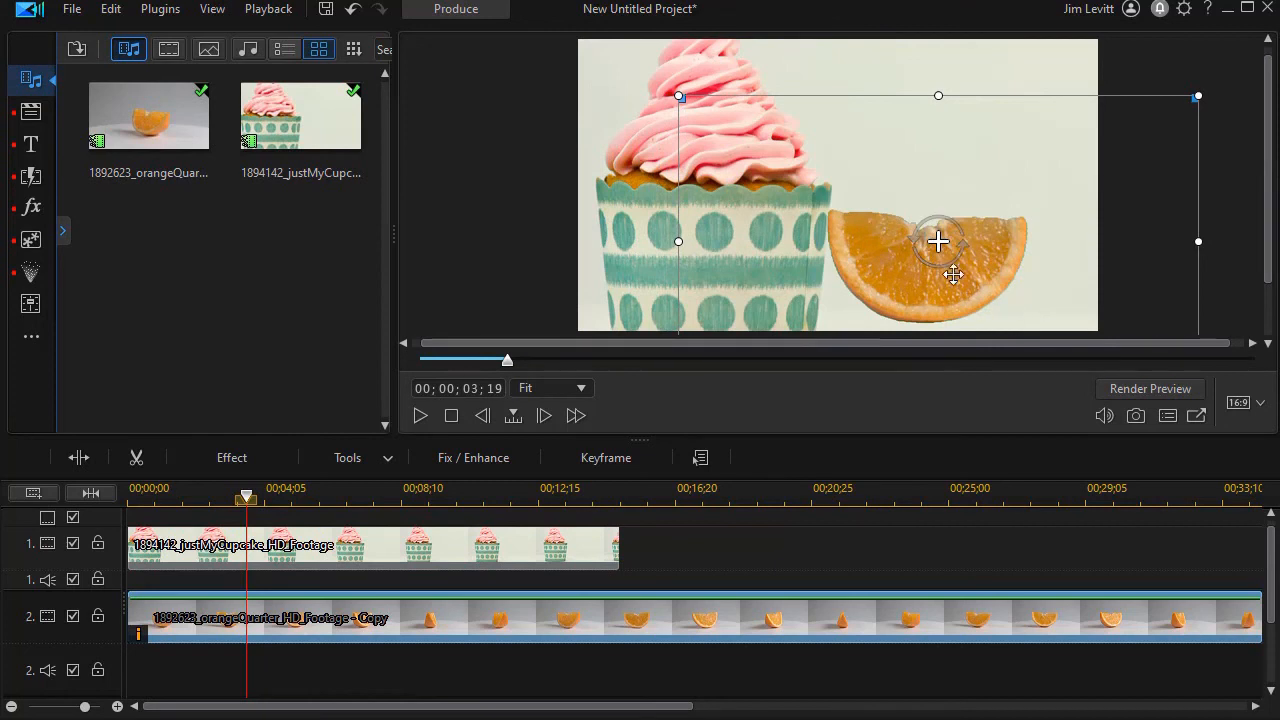
left_click_drag(241, 488, 130, 489)
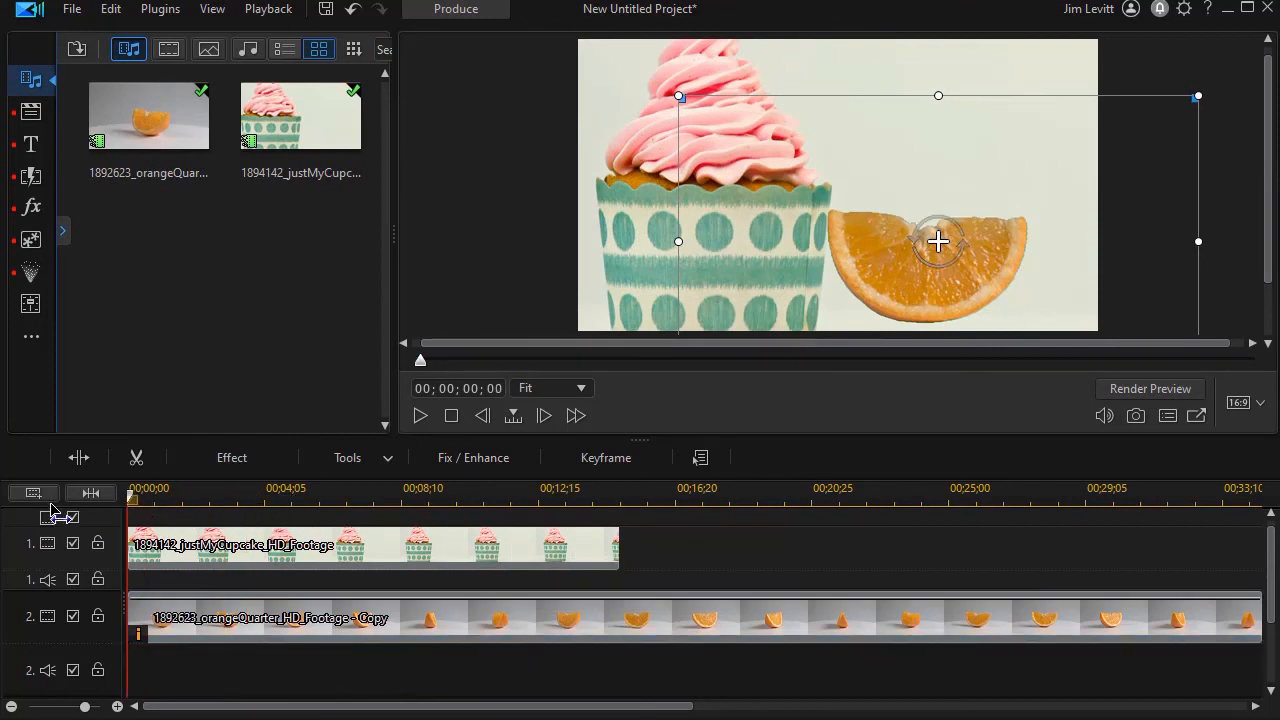
left_click(420, 418)
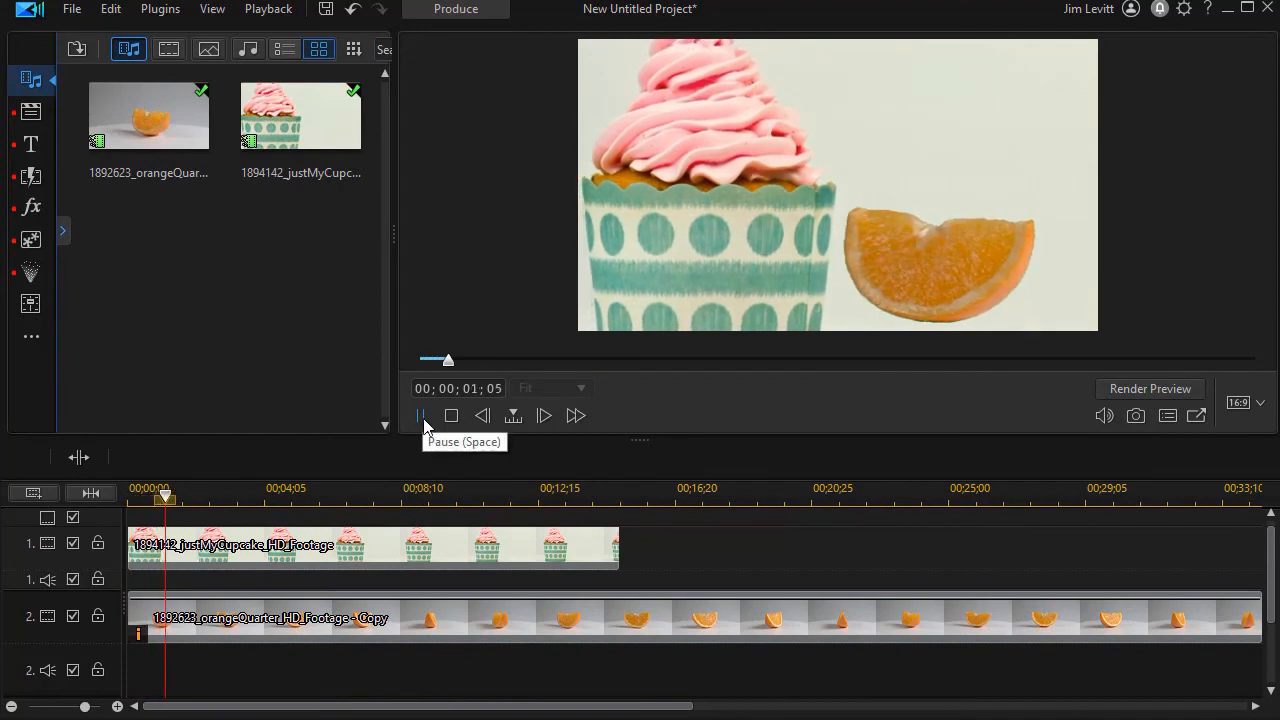